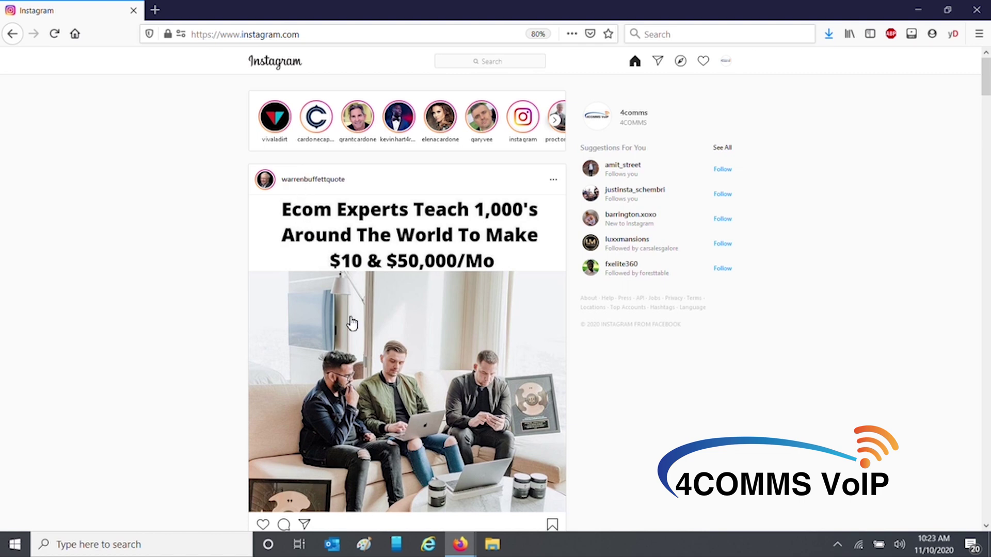
scroll(530, 434, down, 4)
scroll(531, 434, up, 4)
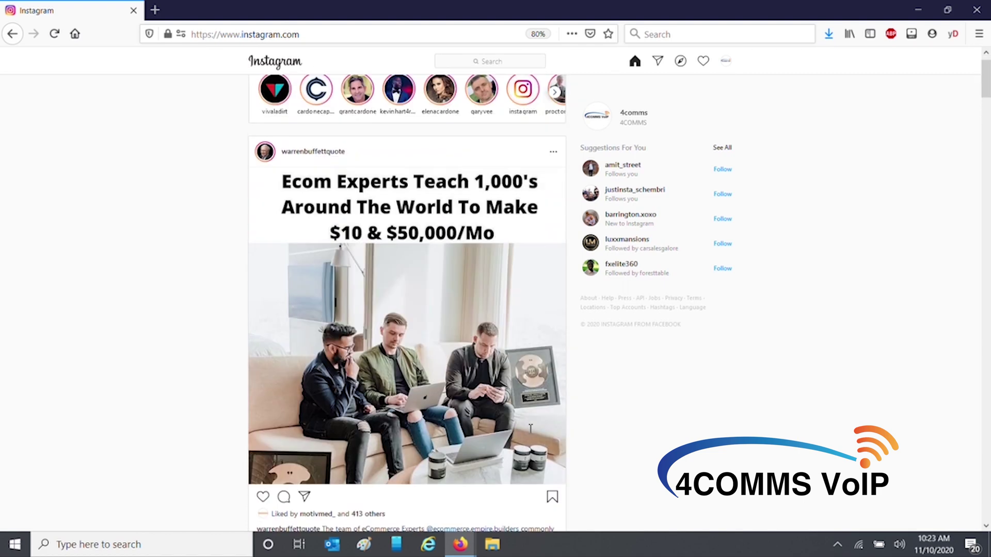
scroll(530, 428, up, 1)
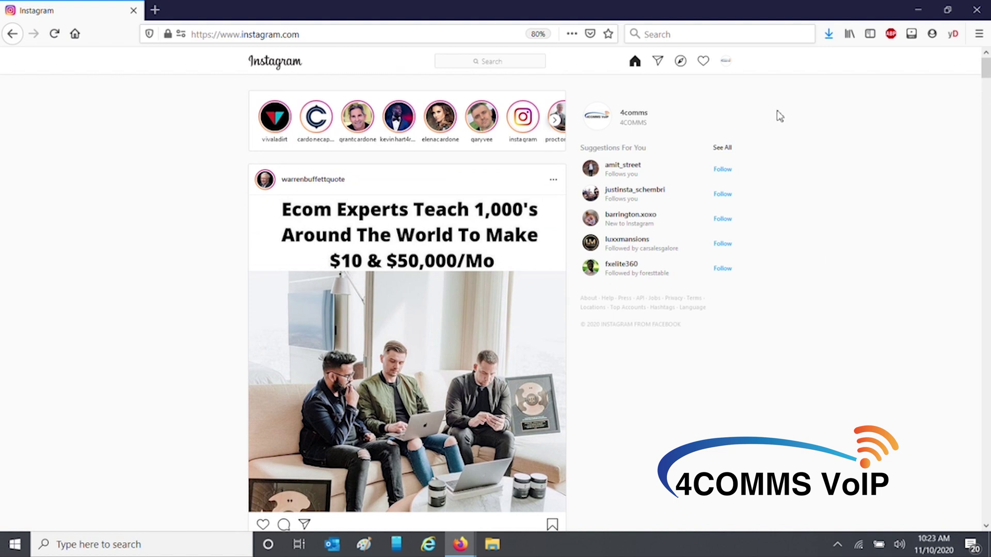
Turn on Firefox's Responsive Design Mode and reload Instagram in its iPhone mobile layout
click(979, 35)
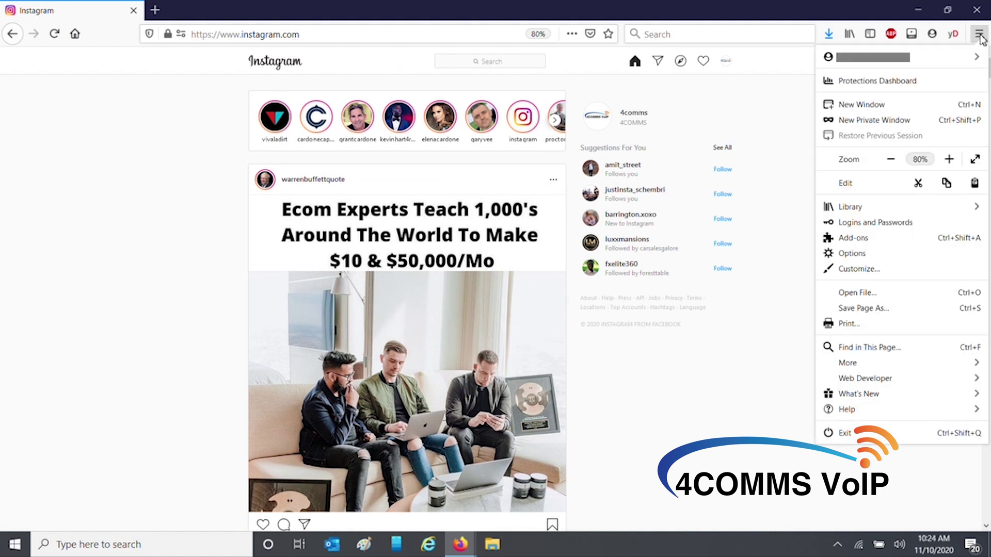
click(852, 380)
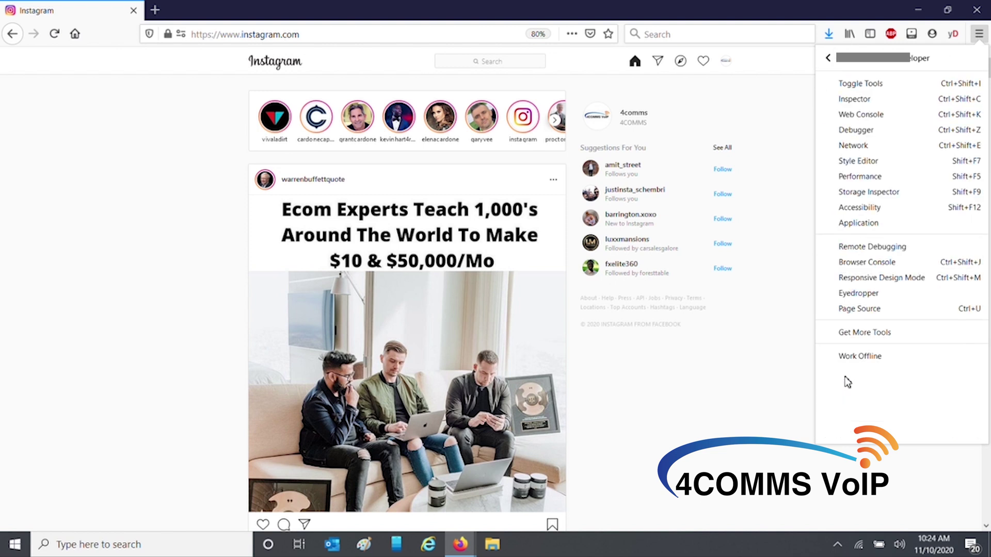
click(839, 279)
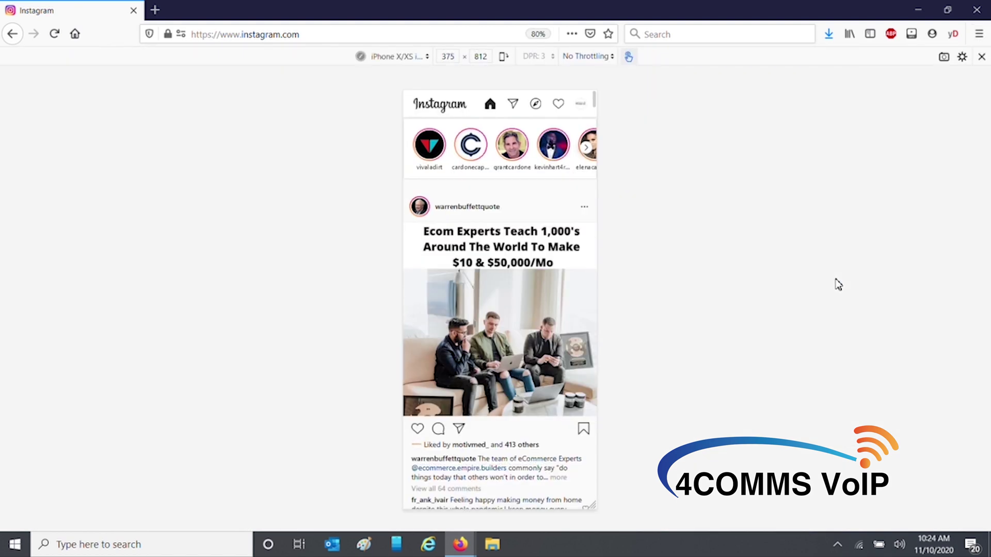
click(56, 37)
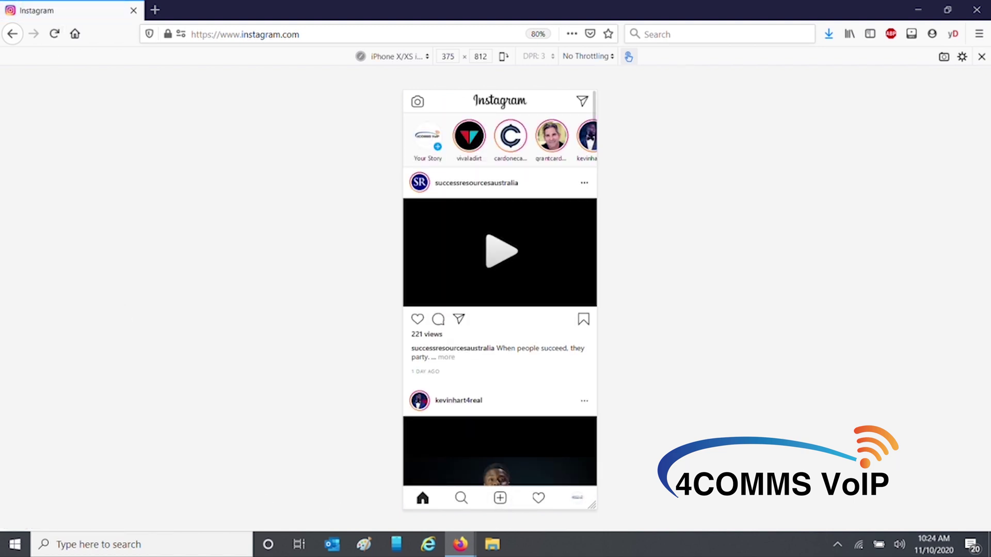
Upload 2018-10-02_22.46.55.jpg, the before/after keyboard photo, as a new post
click(499, 497)
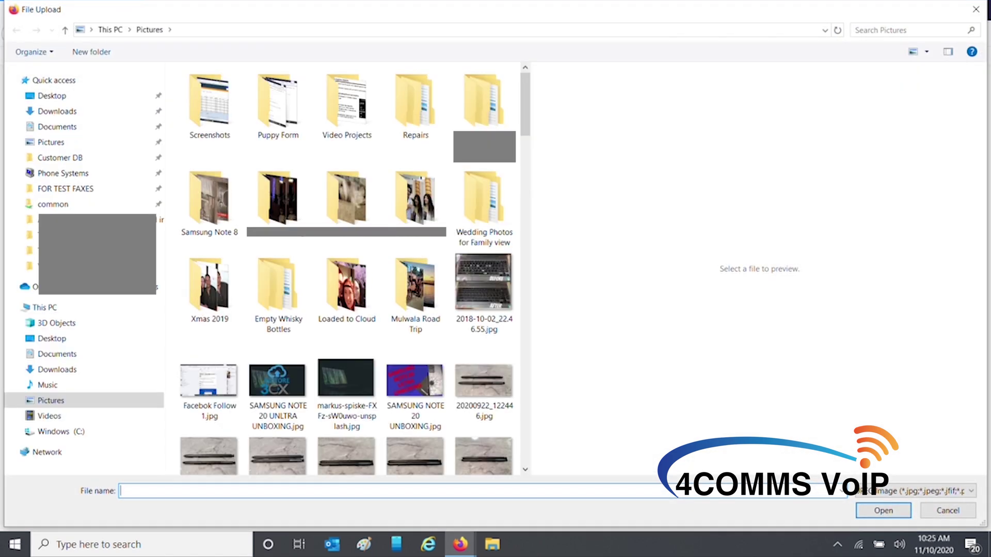
click(486, 281)
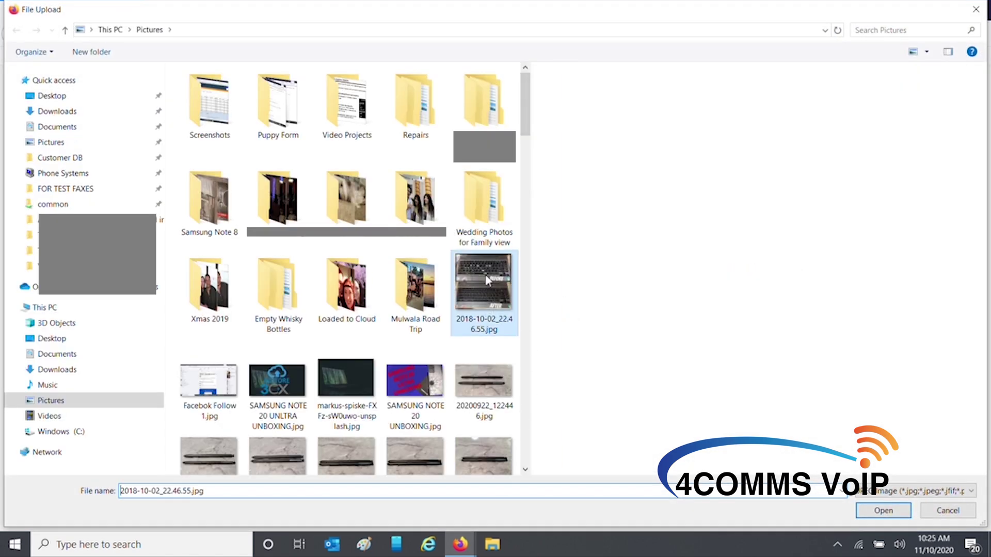
click(861, 512)
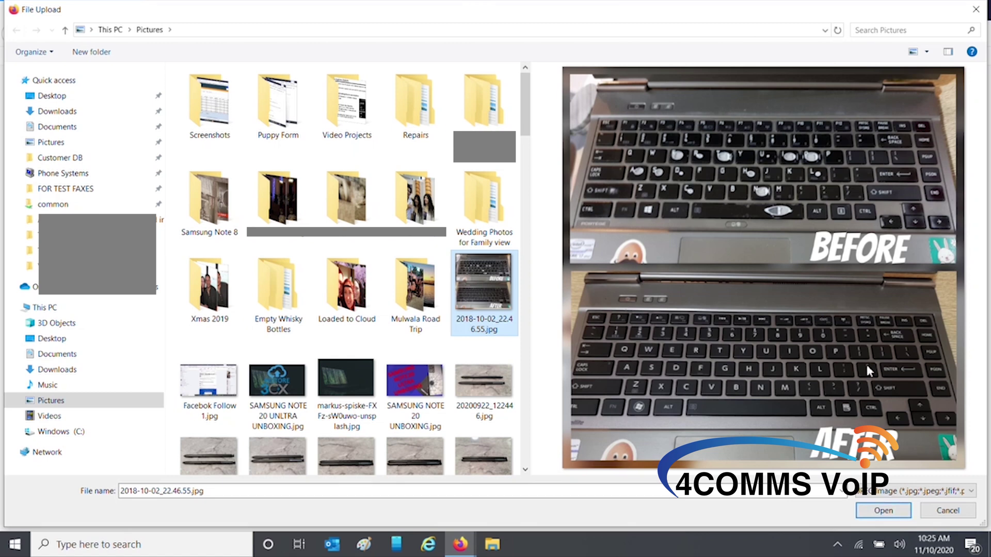
click(880, 516)
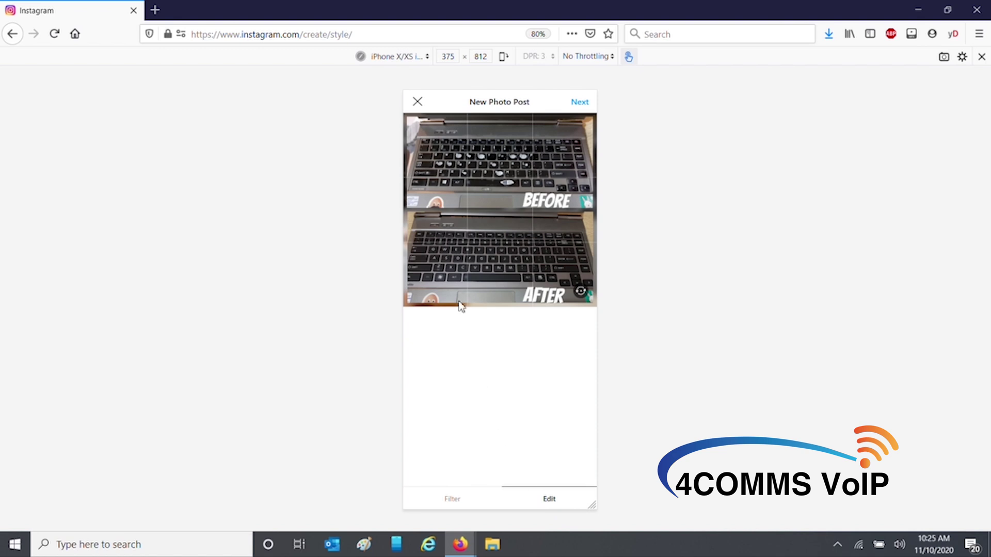
Try the Clarendon and Gingham filters on the photo, then switch to Edit
click(444, 501)
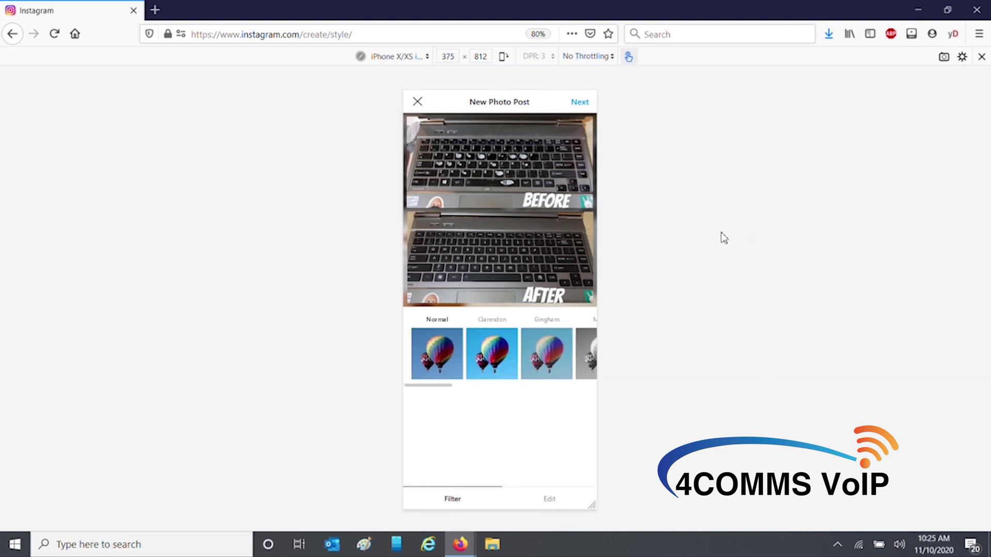
click(495, 361)
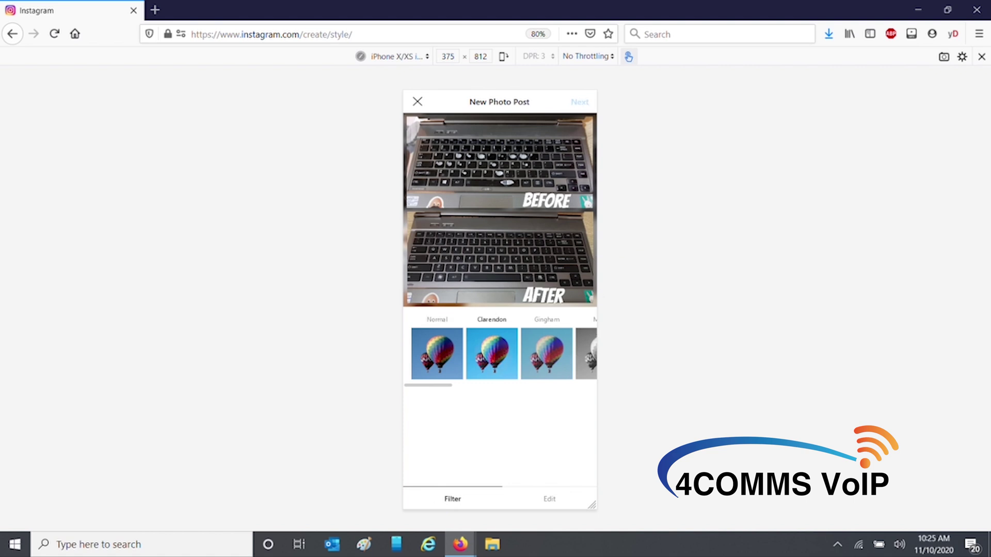
click(555, 348)
click(549, 498)
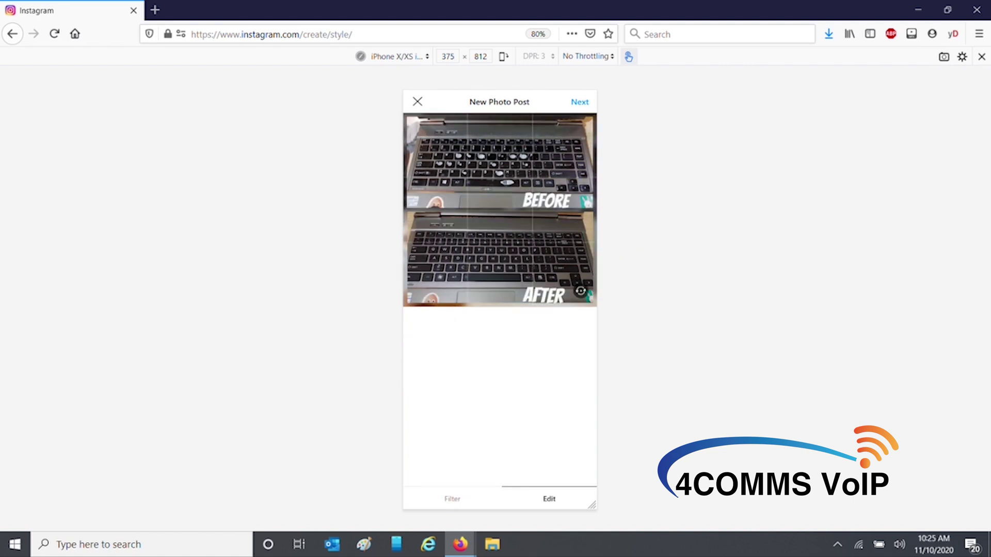
Switch emulation to Galaxy S9/S9+ and advance to the post details
click(406, 61)
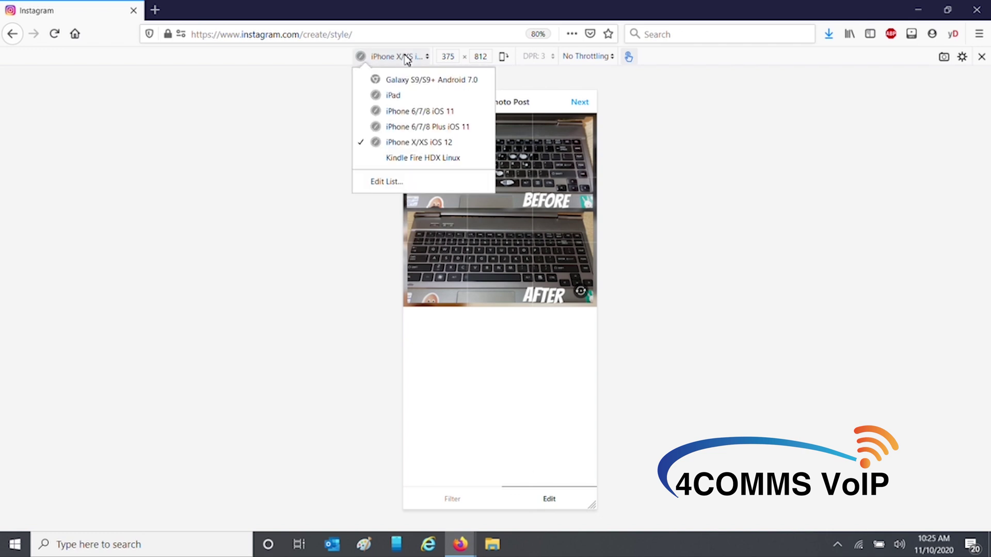
click(406, 81)
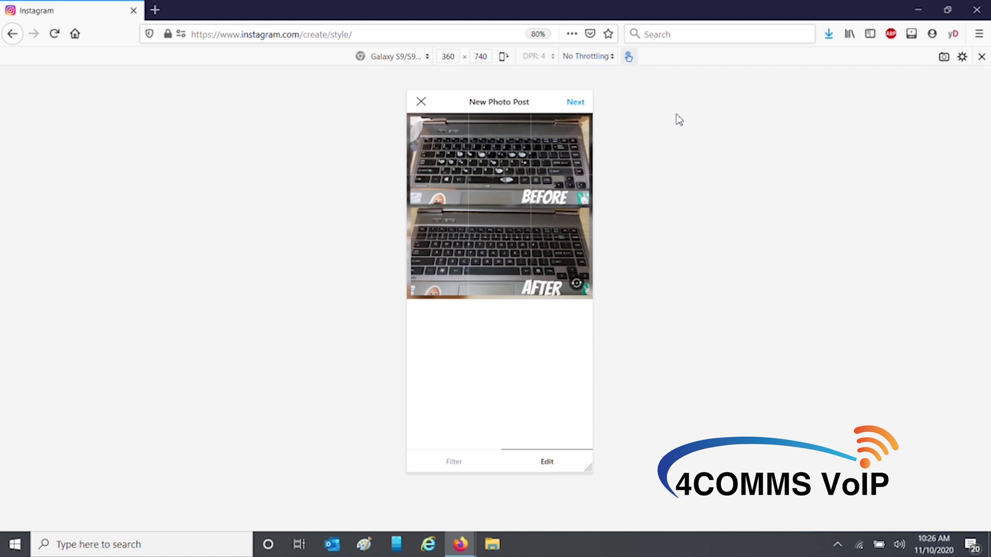
click(575, 101)
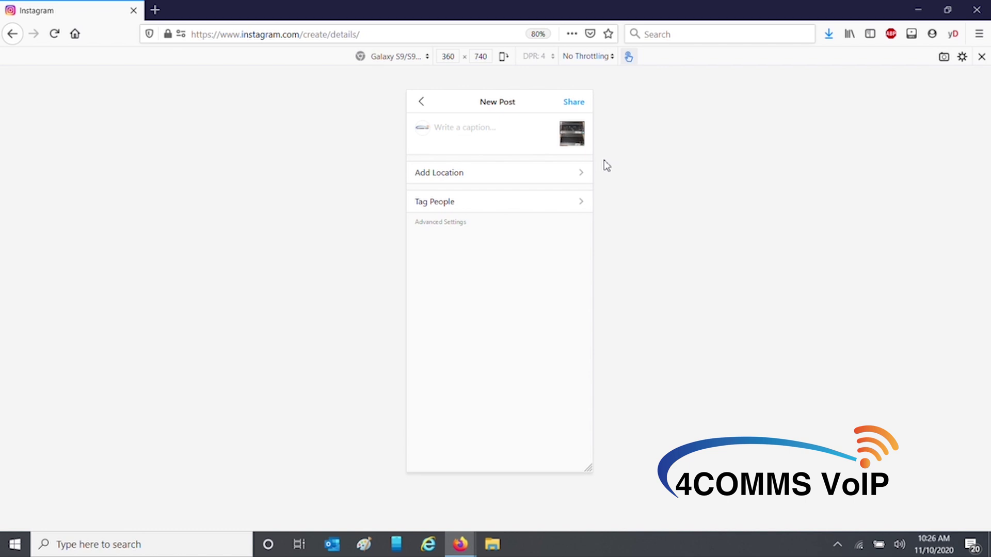
Caption the photo with #happycustomer, #toshibarepair, #laptoprepairs, #repairs and #4comms
click(462, 128)
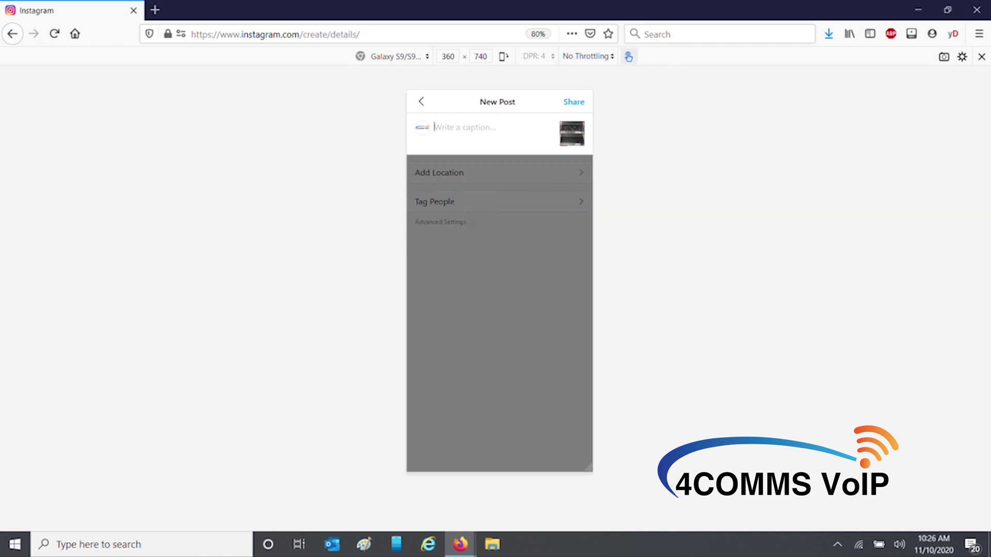
text(Another h)
text(appy Cust)
text(omer)
text(ha)
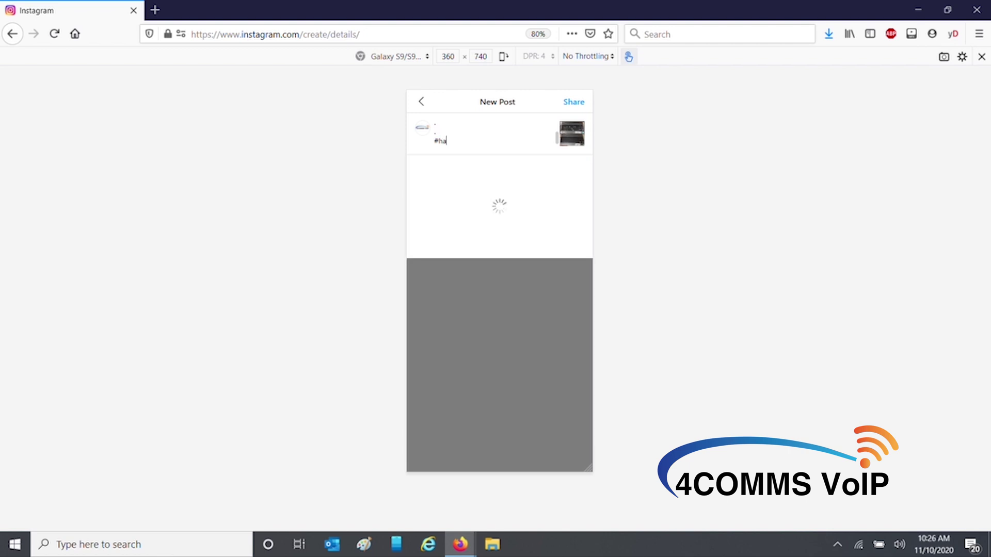
text(ppy)
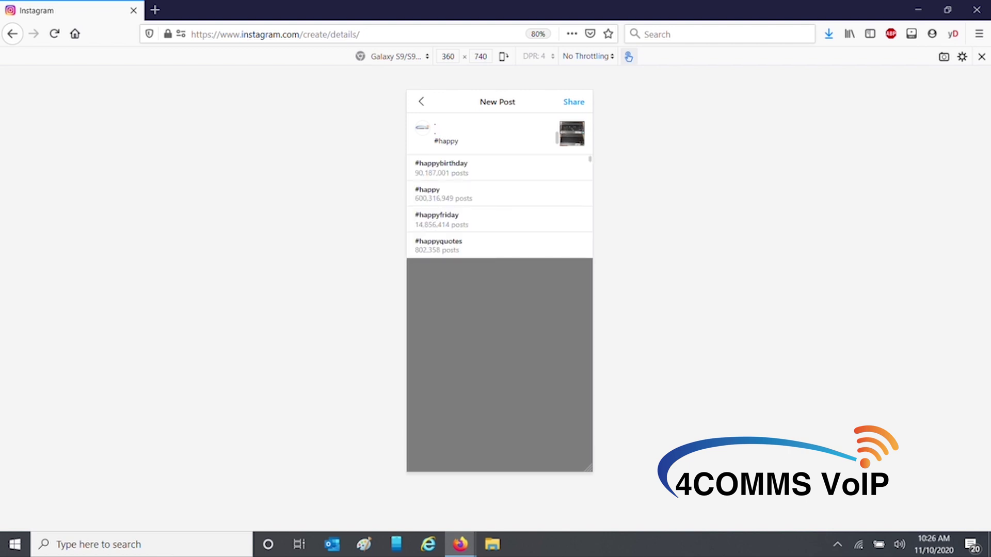
text(cu)
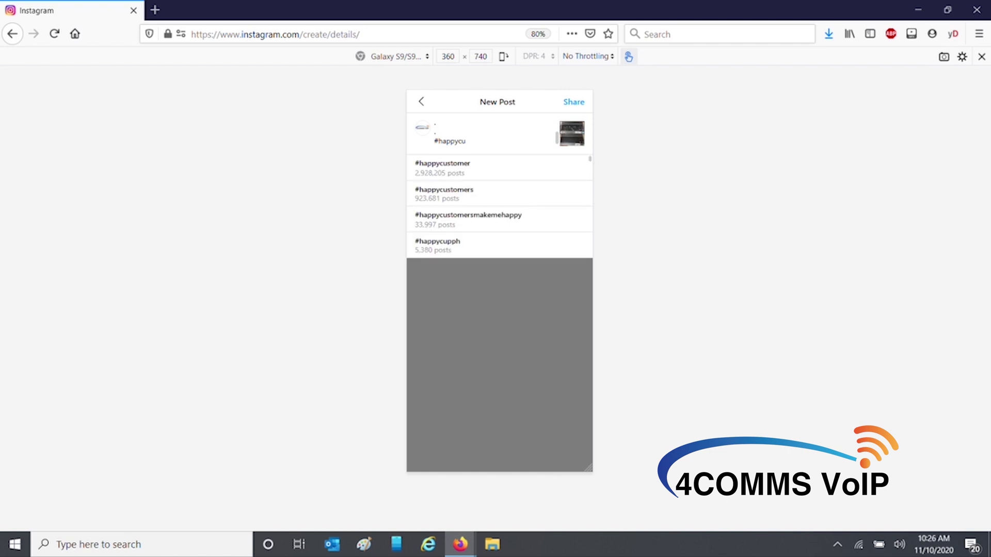
click(462, 167)
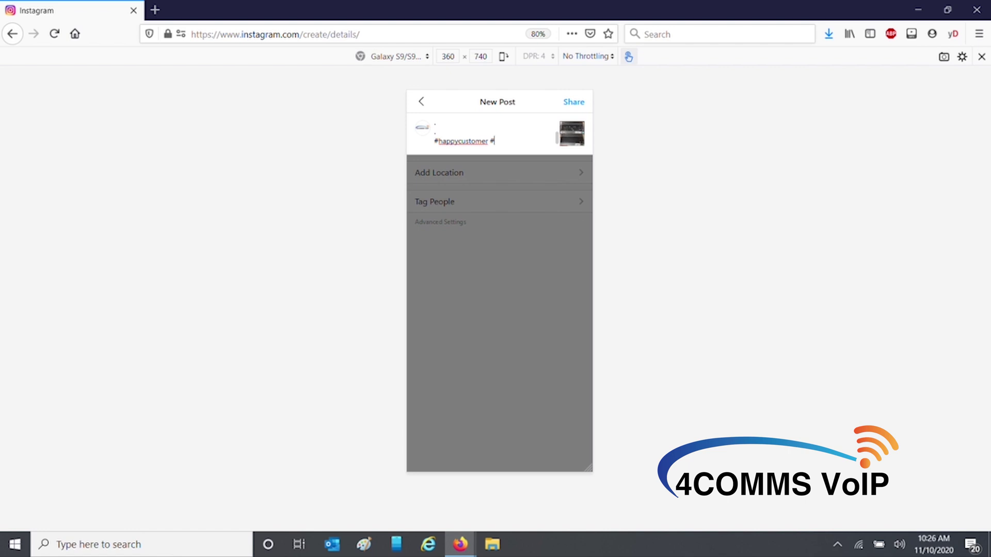
text(tosh)
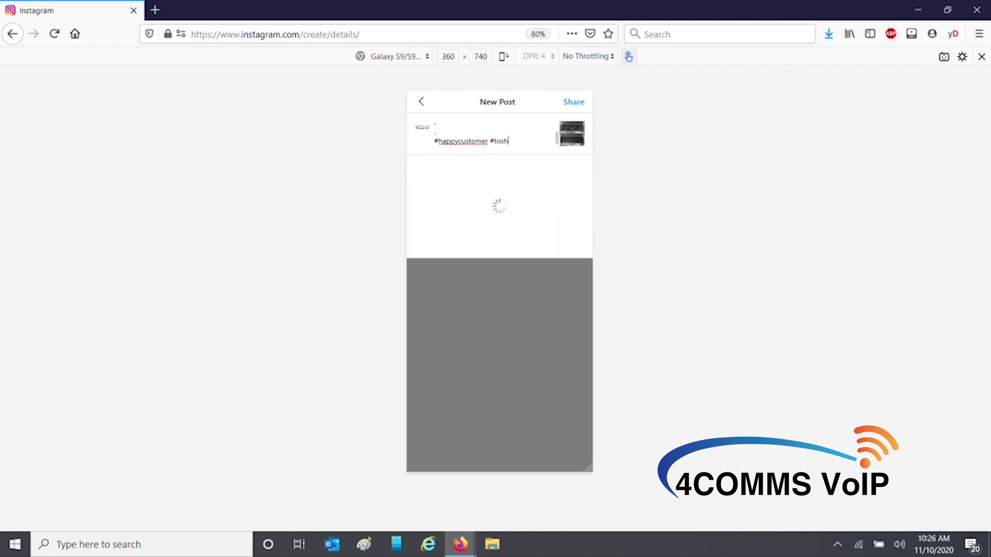
text(ibarepair #laptoprepairs #repairs #4comms)
click(534, 192)
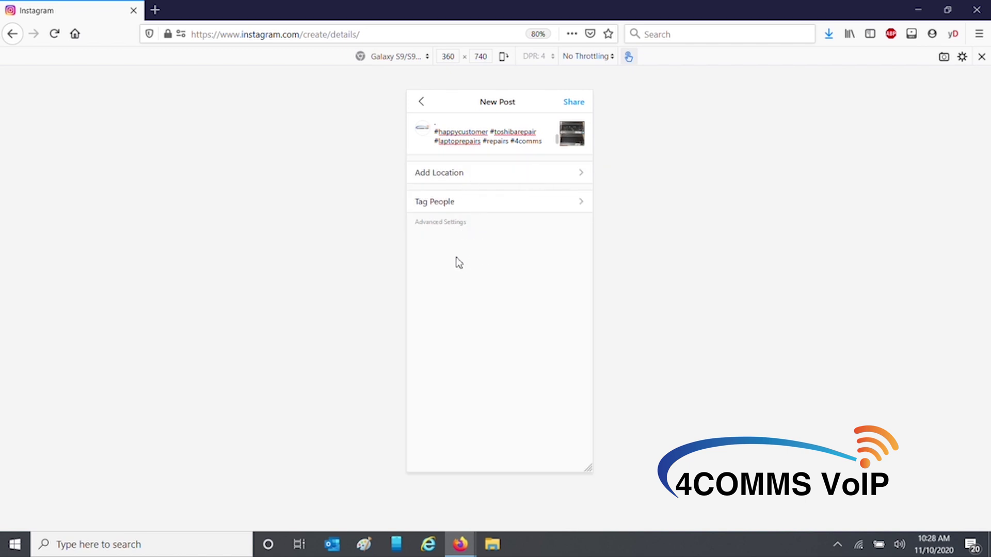
click(438, 223)
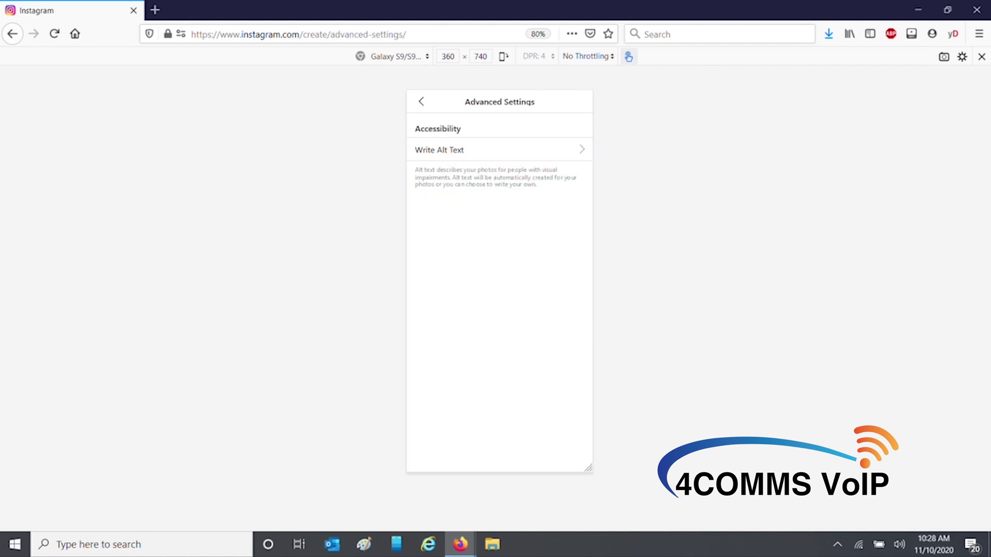
Save alt text 'Toshiba Laptop Keyboard repair before and after' and return to New Post
click(462, 155)
text(Toshiba)
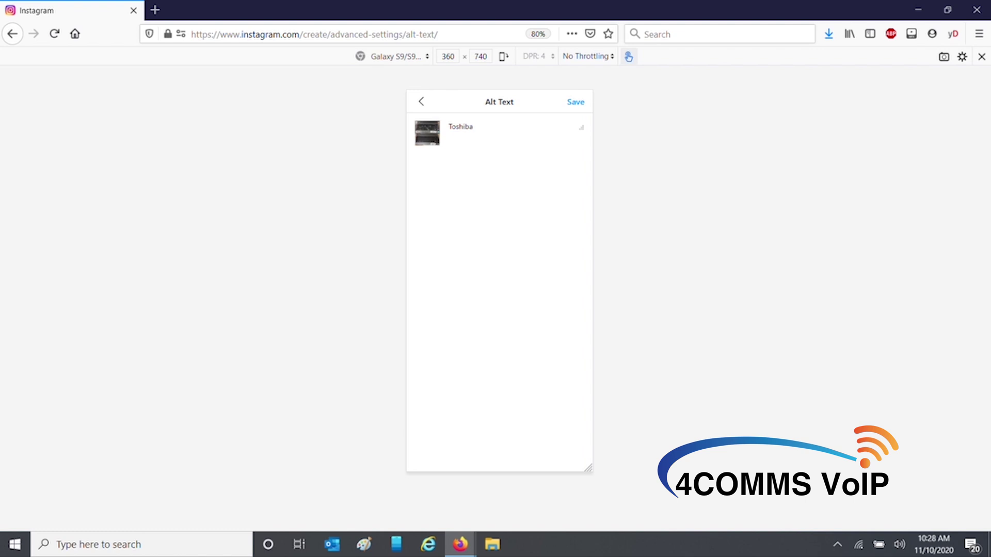
text( Laptop Keyboard repair before and after)
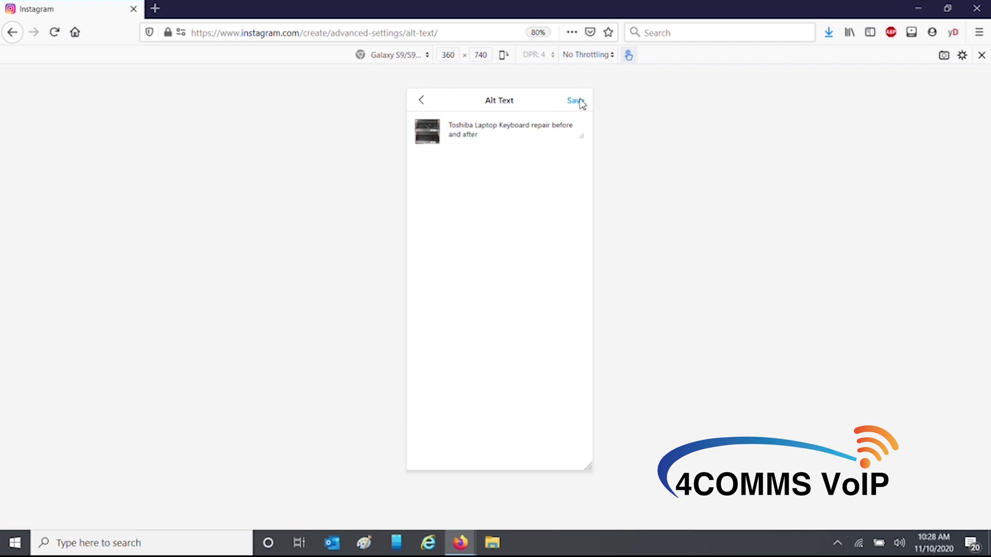
click(577, 101)
click(421, 100)
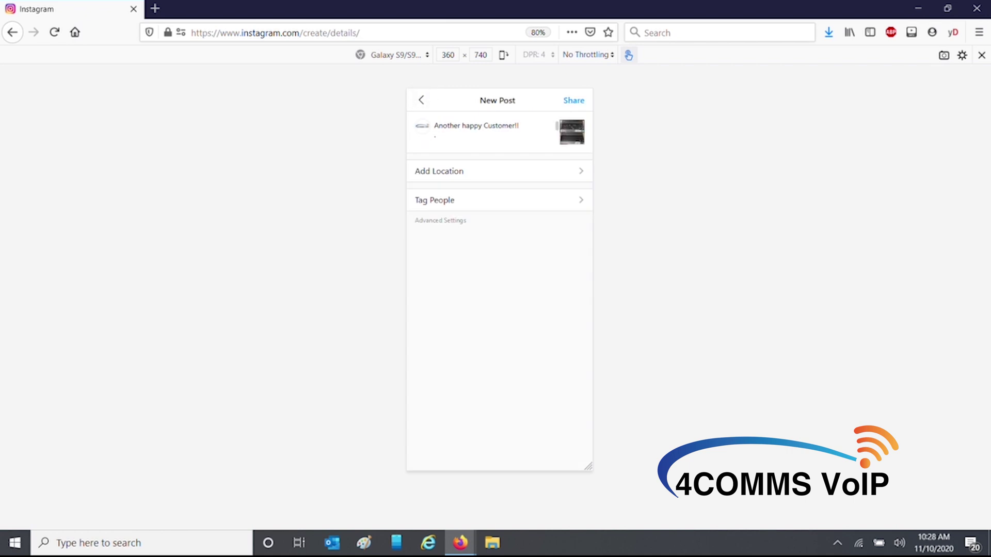
Share the keyboard photo post to the 4comms feed
click(573, 101)
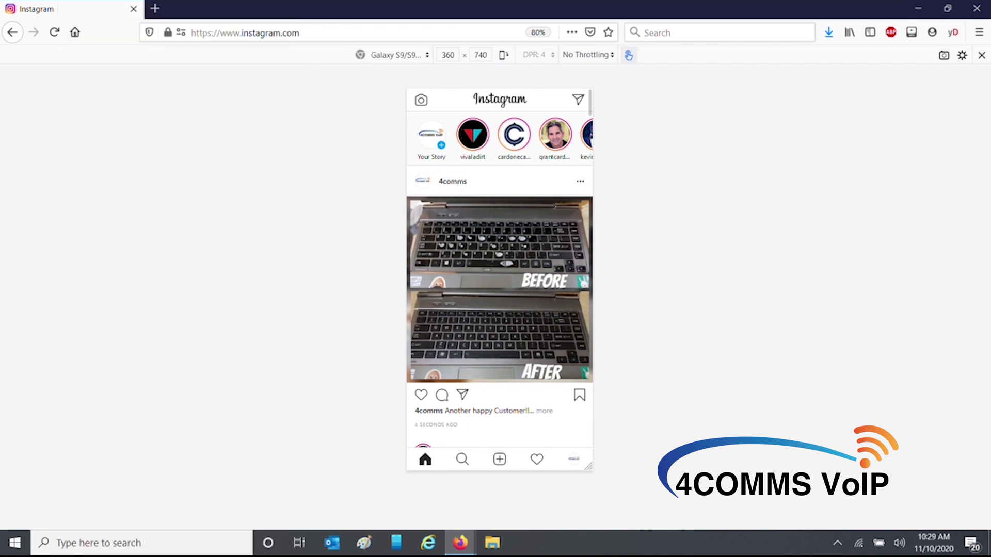
text(chr)
click(134, 207)
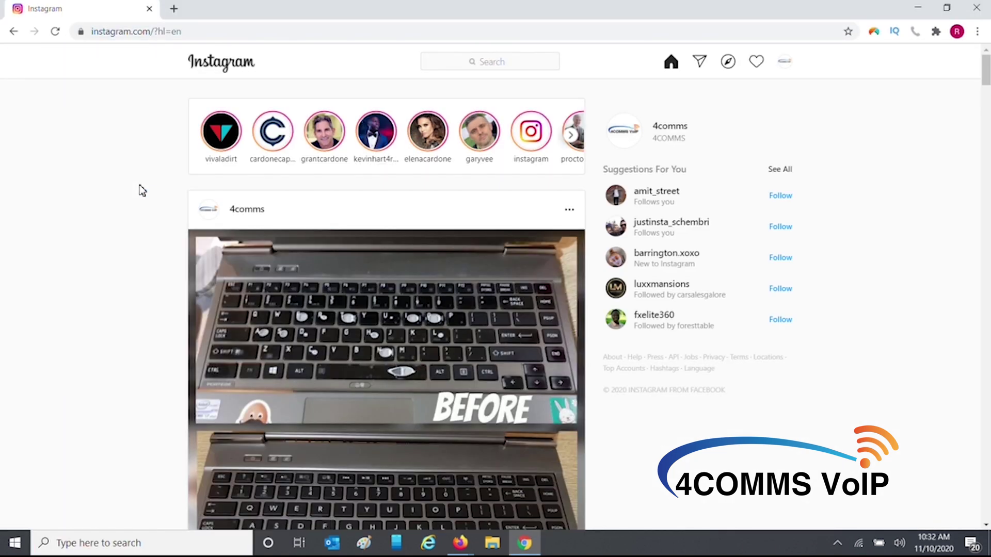
scroll(142, 190, down, 1)
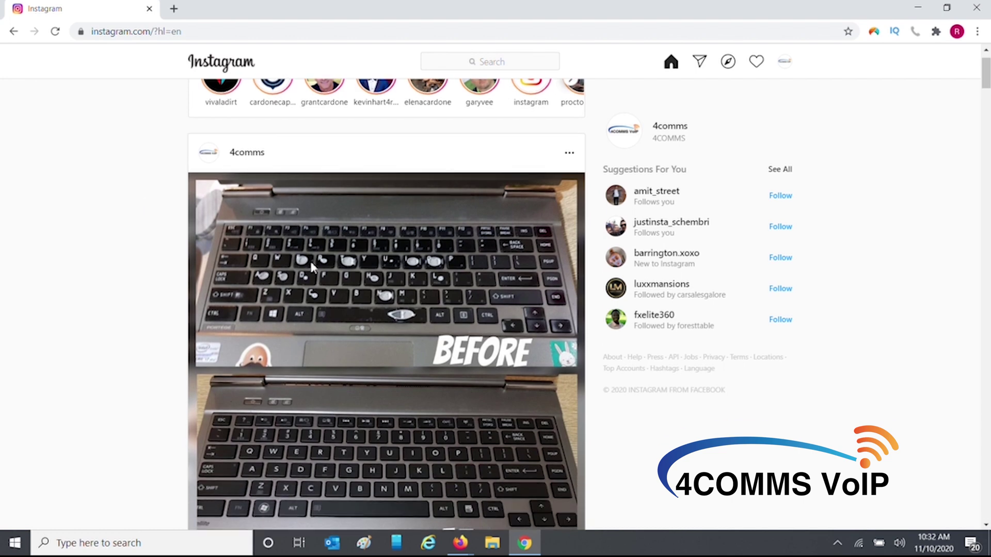
scroll(142, 191, up, 1)
Enable Chrome DevTools device emulation and reload Instagram in its mobile layout
click(978, 31)
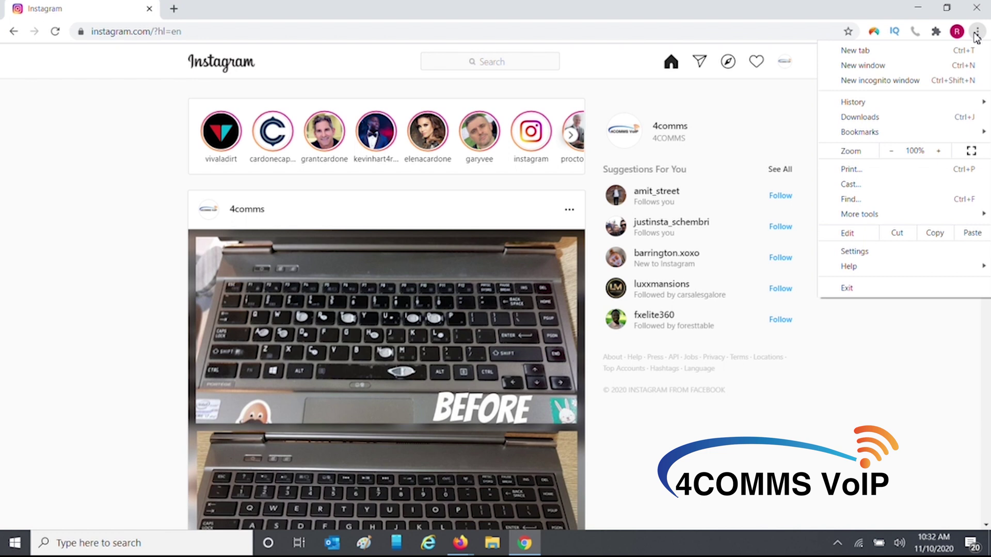
mouse_move(859, 214)
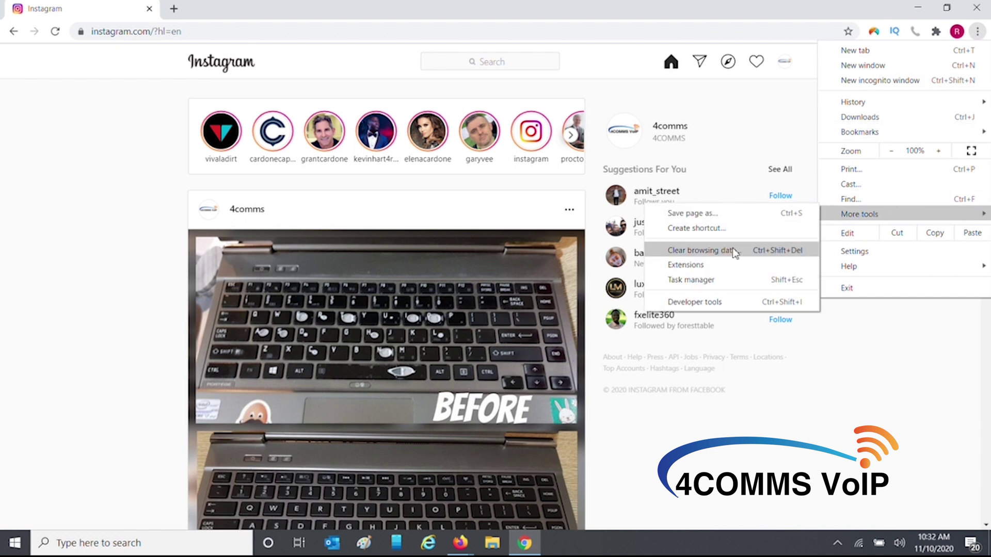
click(703, 303)
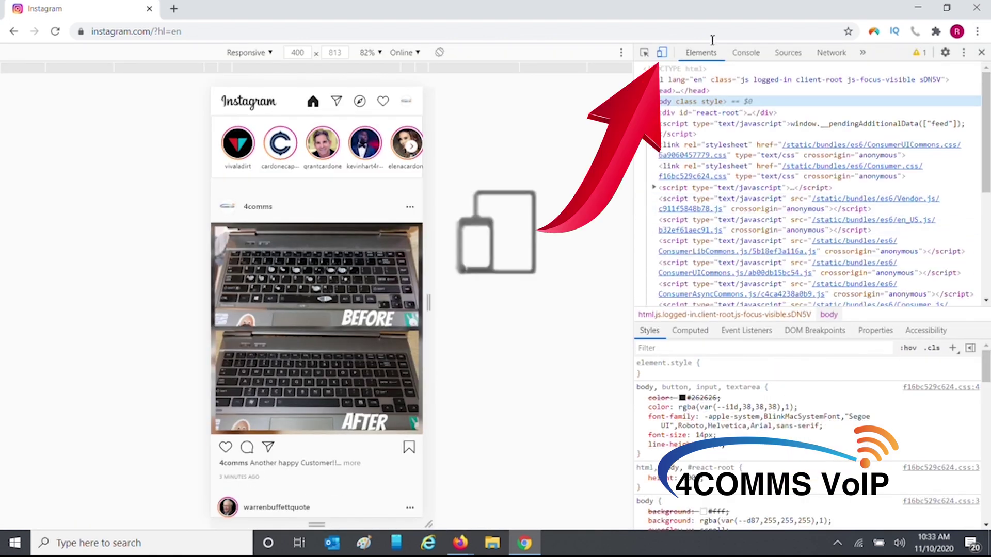
click(662, 53)
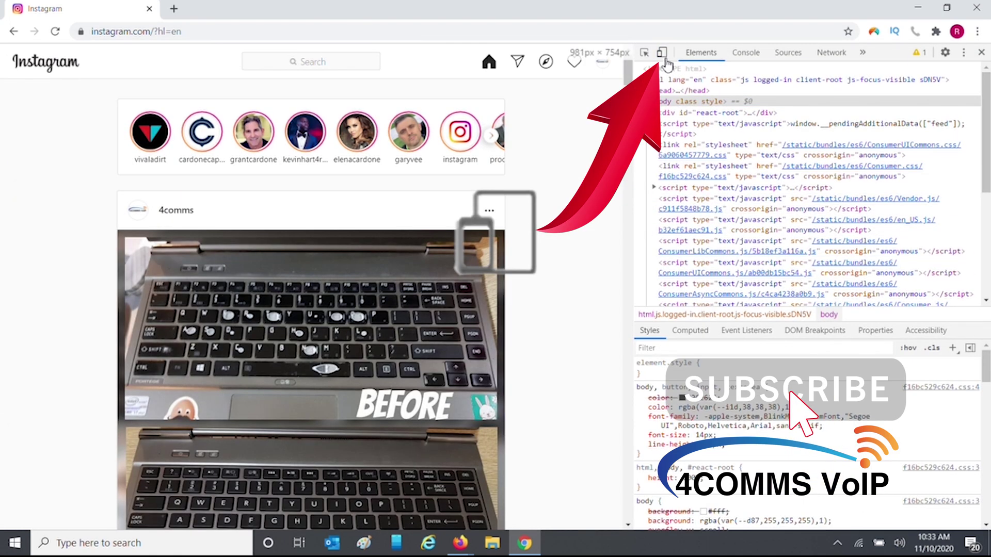
click(662, 53)
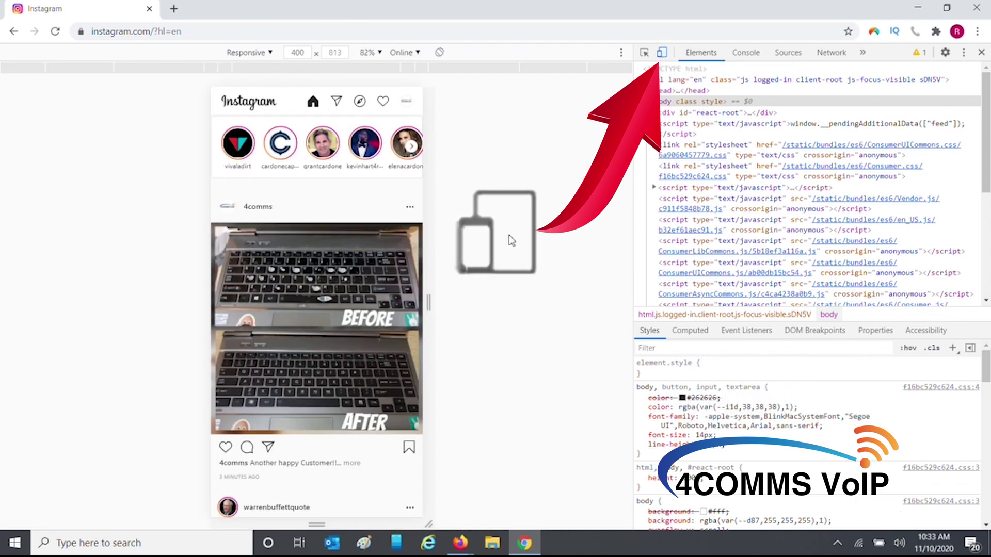
click(55, 31)
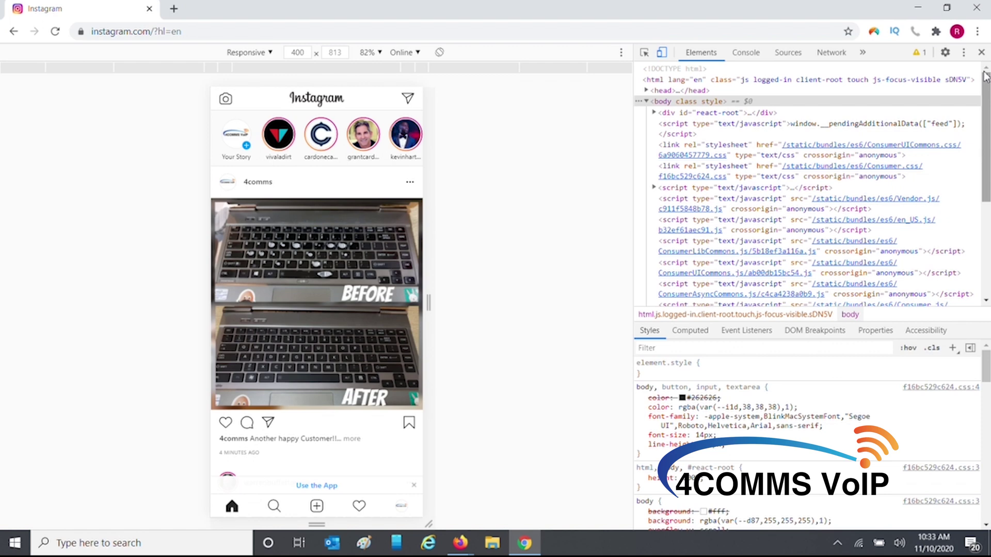
Close DevTools and cancel the new-post photo picker
click(980, 52)
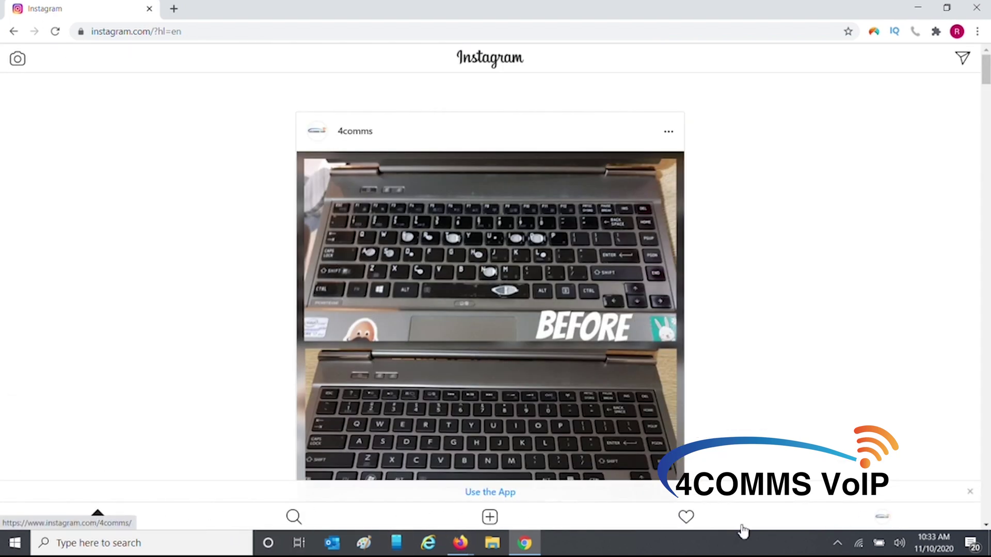
click(490, 519)
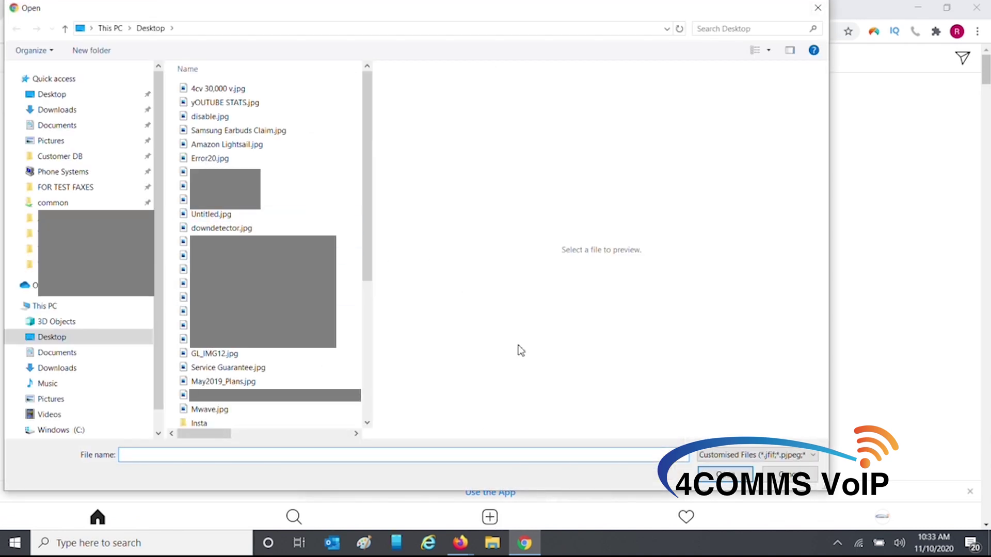
key(Escape)
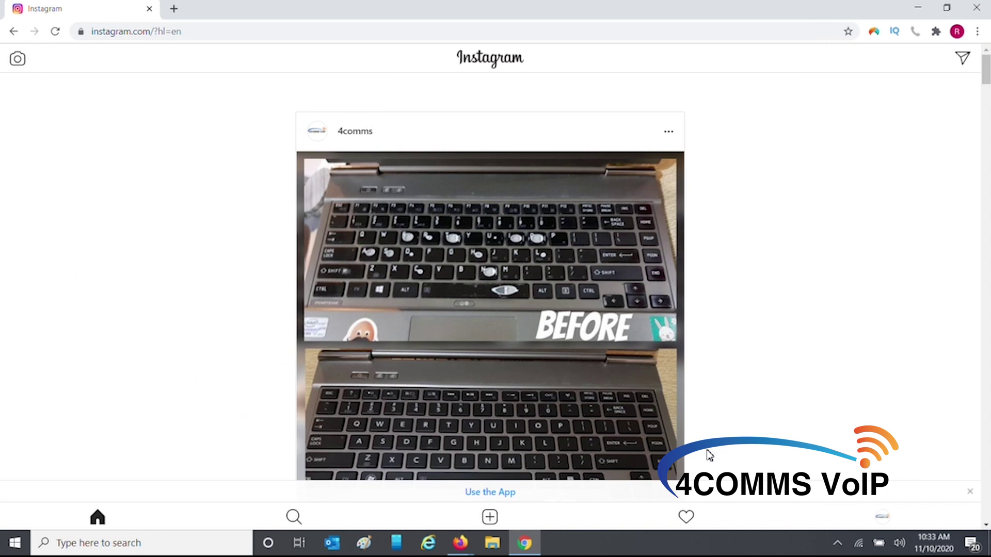
Launch Microsoft Edge from its Start menu tile
click(15, 542)
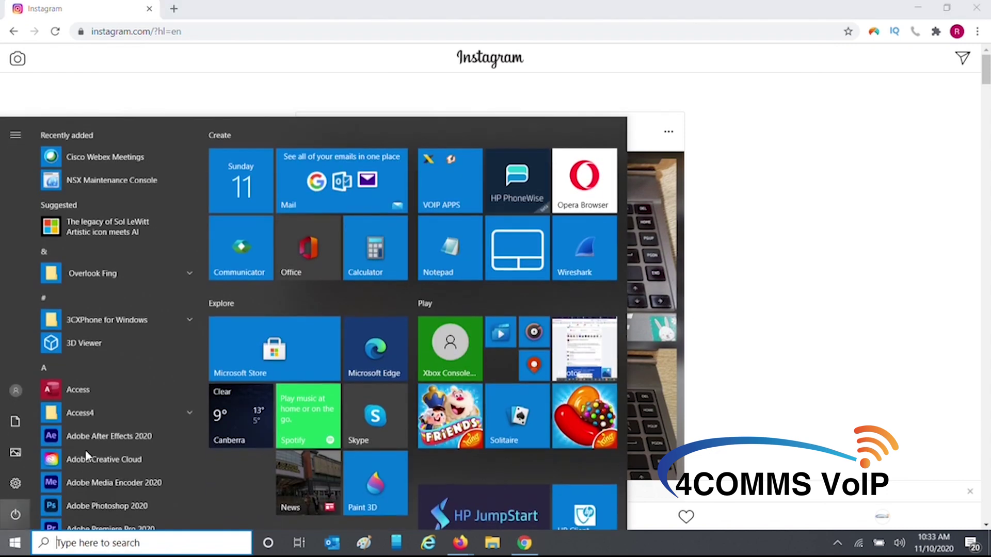
click(383, 369)
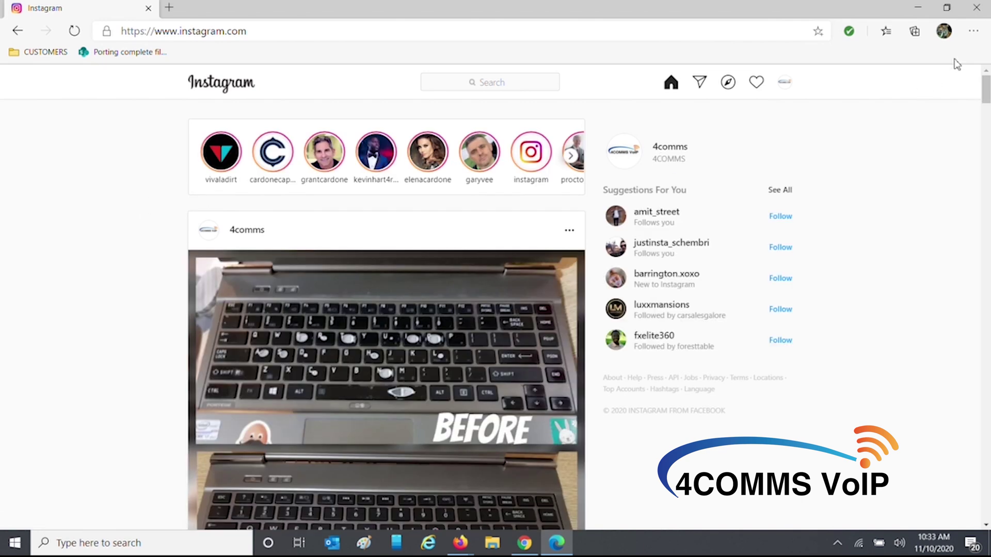
Enable device emulation in Edge DevTools and reload Instagram in mobile layout
click(973, 31)
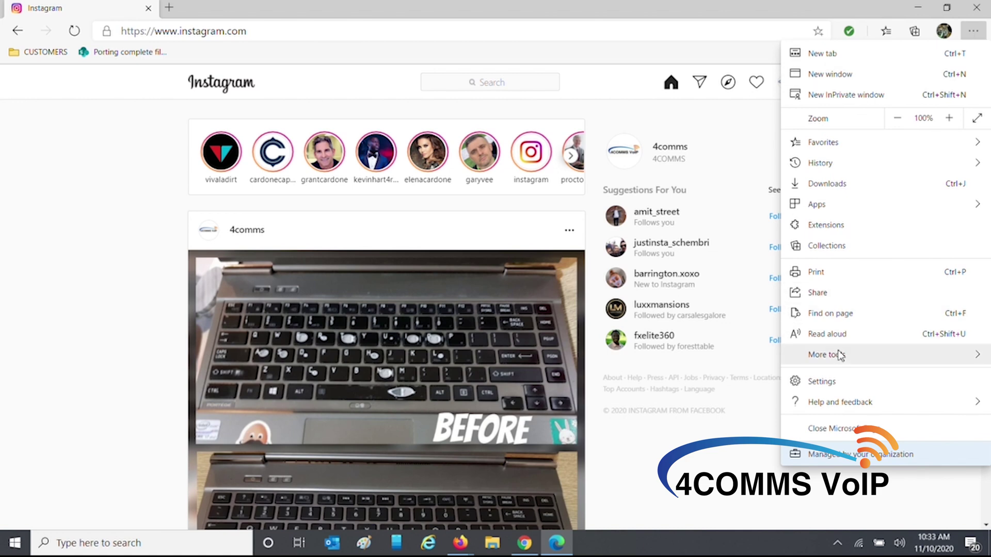
mouse_move(825, 355)
click(653, 471)
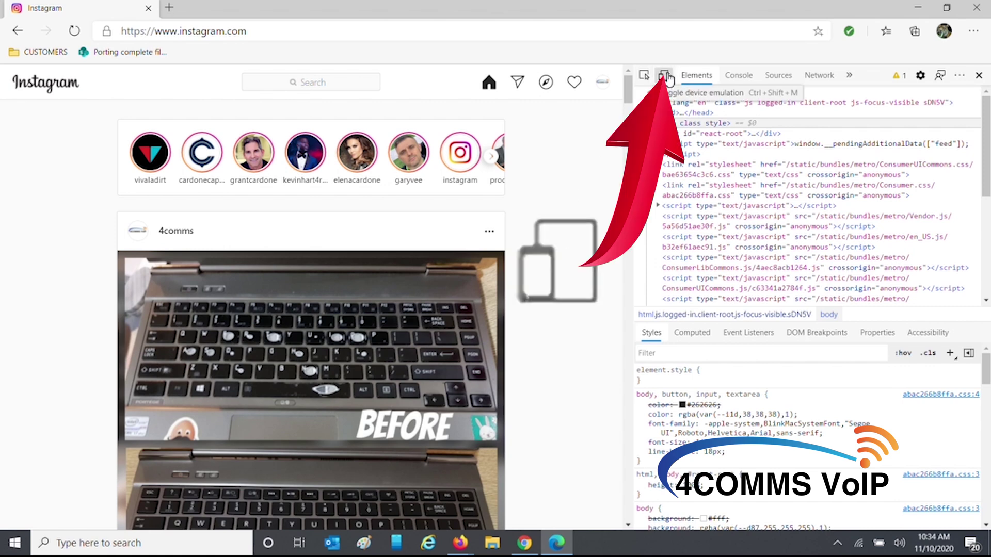
click(664, 77)
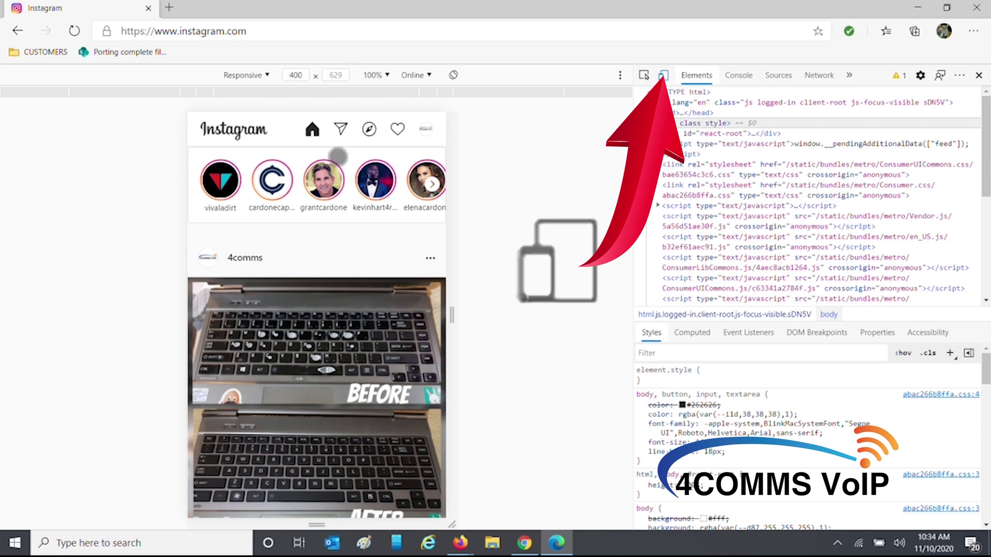
click(76, 31)
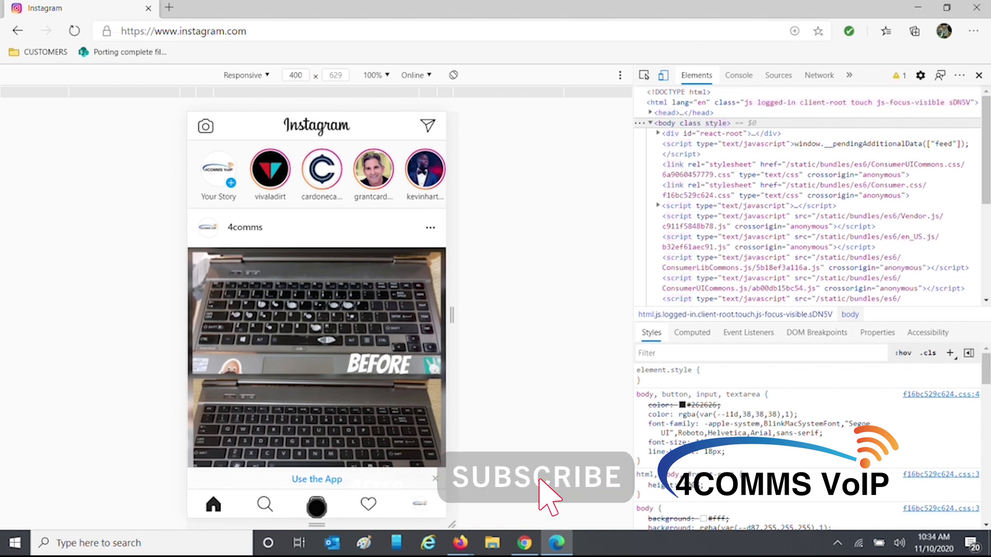
Emulate an iPhone X in Edge and try starting a new post
click(263, 80)
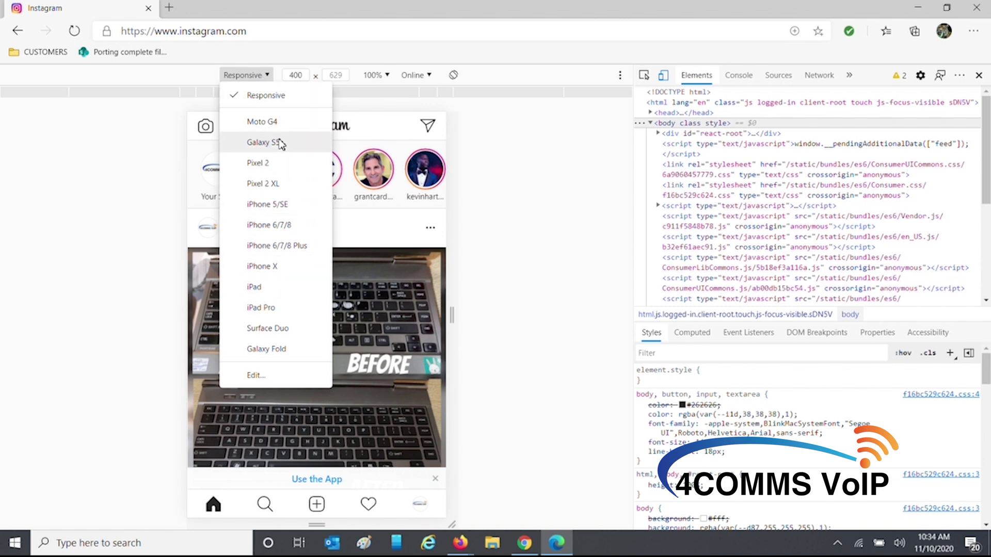
click(271, 265)
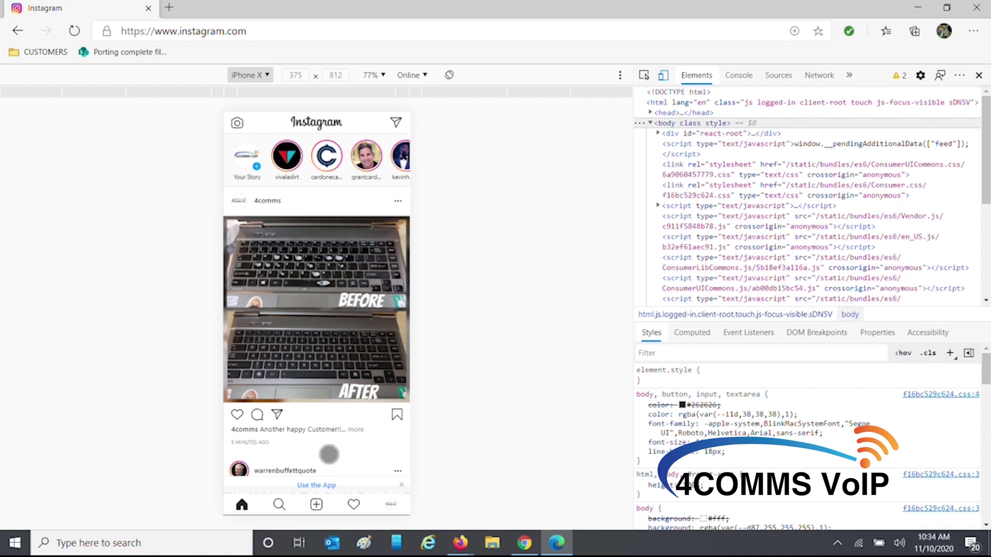
click(317, 505)
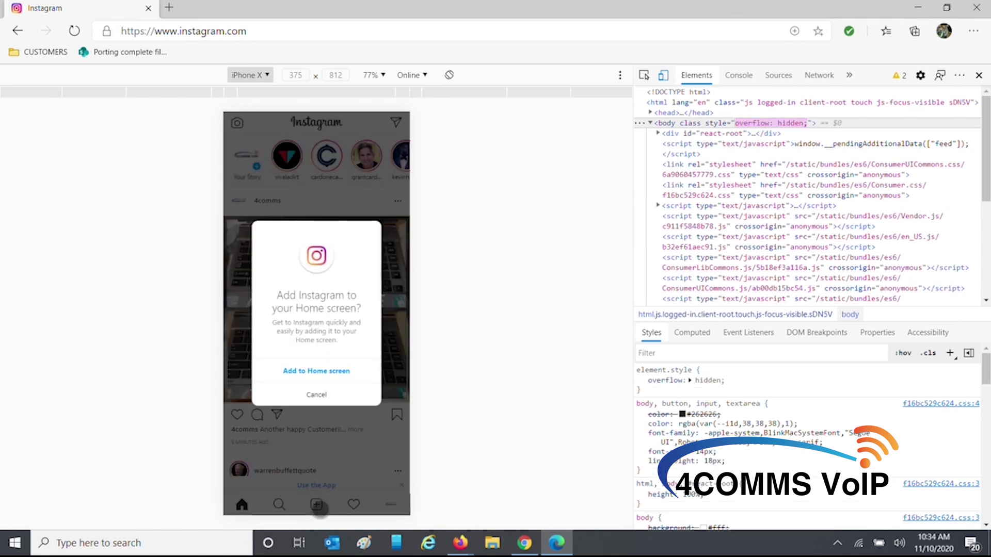
Dismiss the add-to-home-screen prompt, close DevTools and open the 4comms profile
click(318, 399)
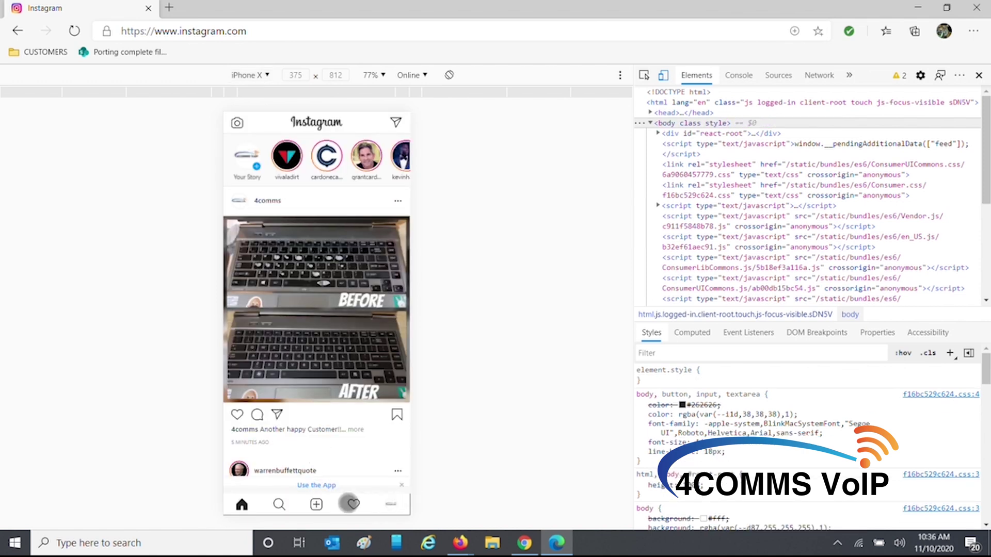
click(979, 75)
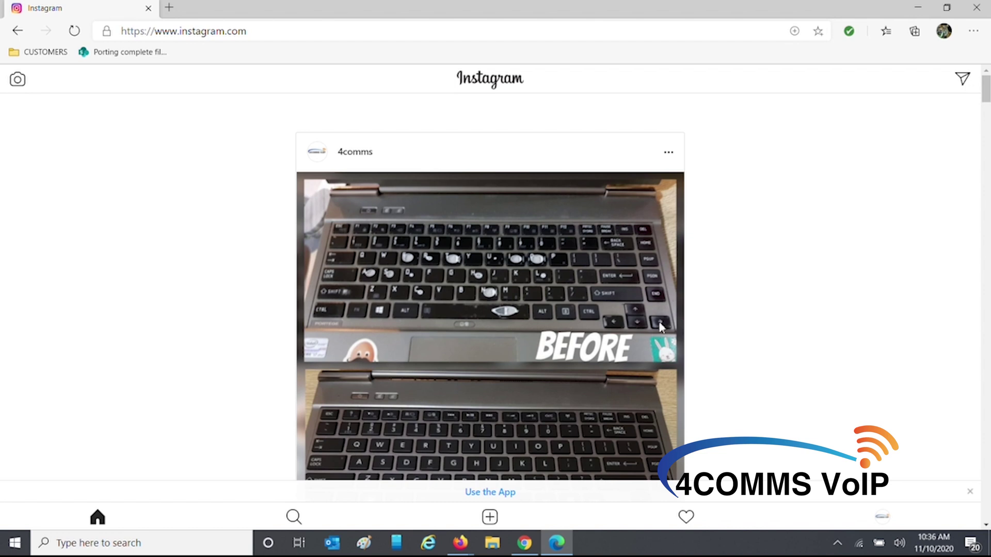
click(883, 517)
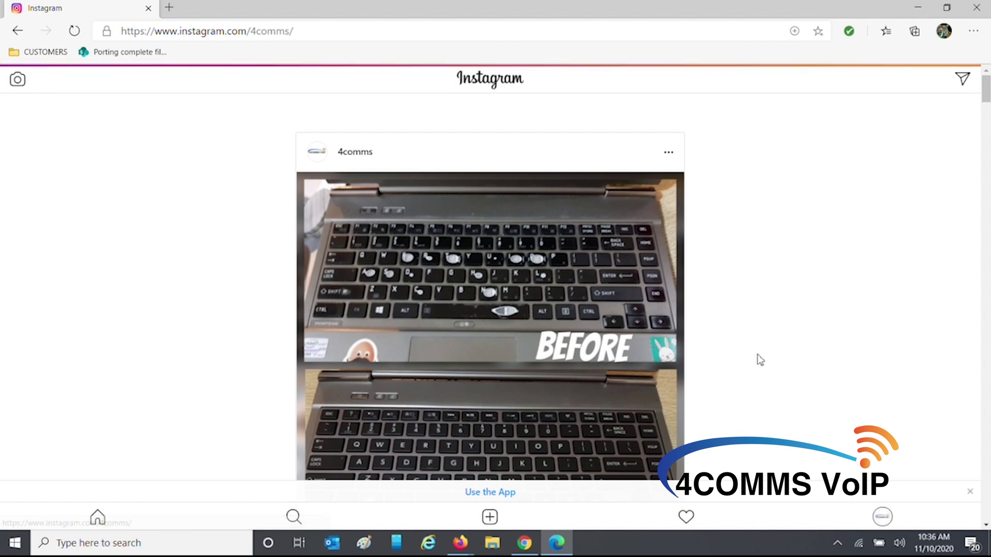